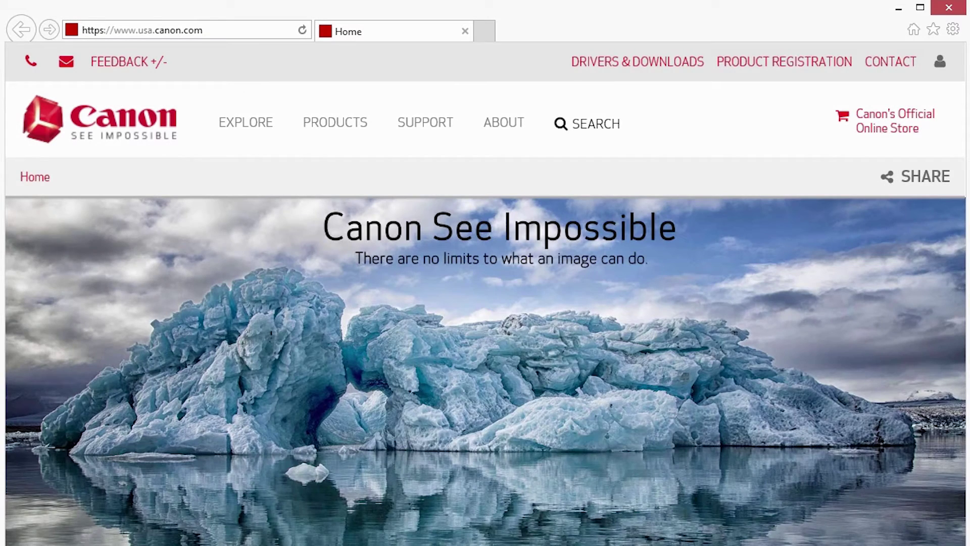
{"action": "type", "text": "canon"}
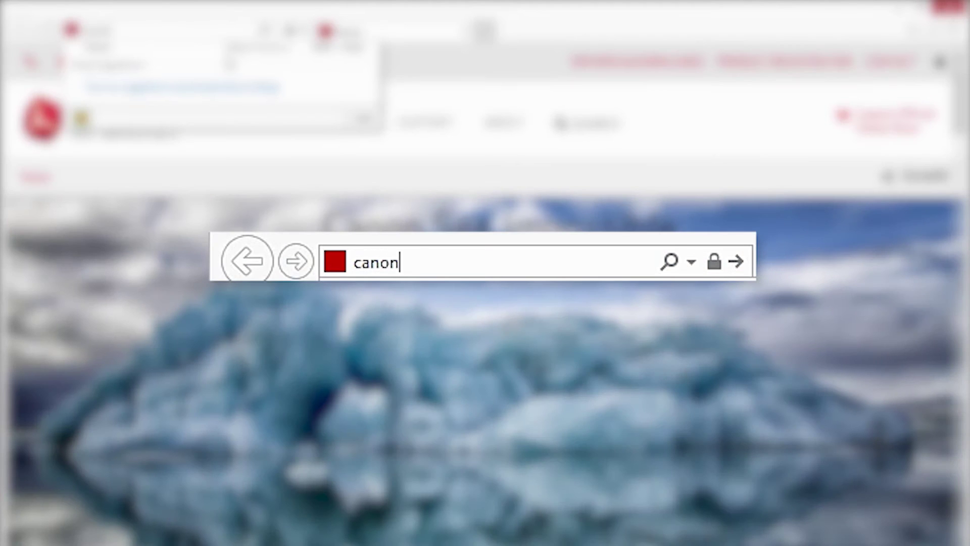
{"action": "type", "text": ".com"}
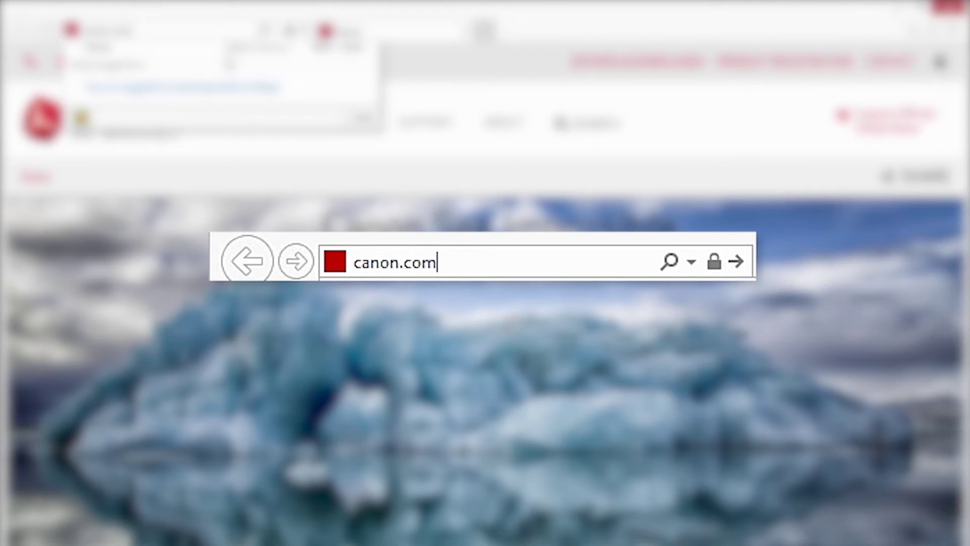
{"action": "type", "text": "/ijsetu"}
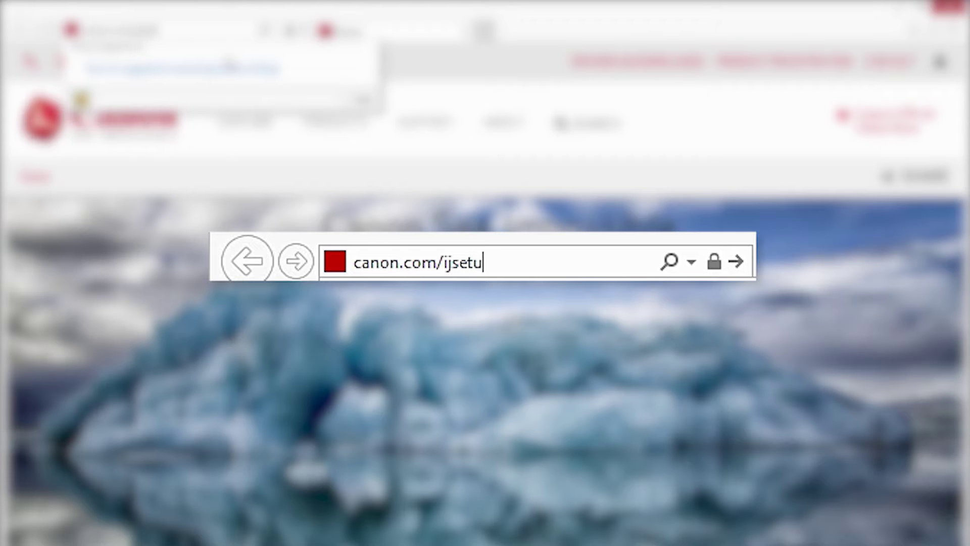
{"action": "type", "text": "p"}
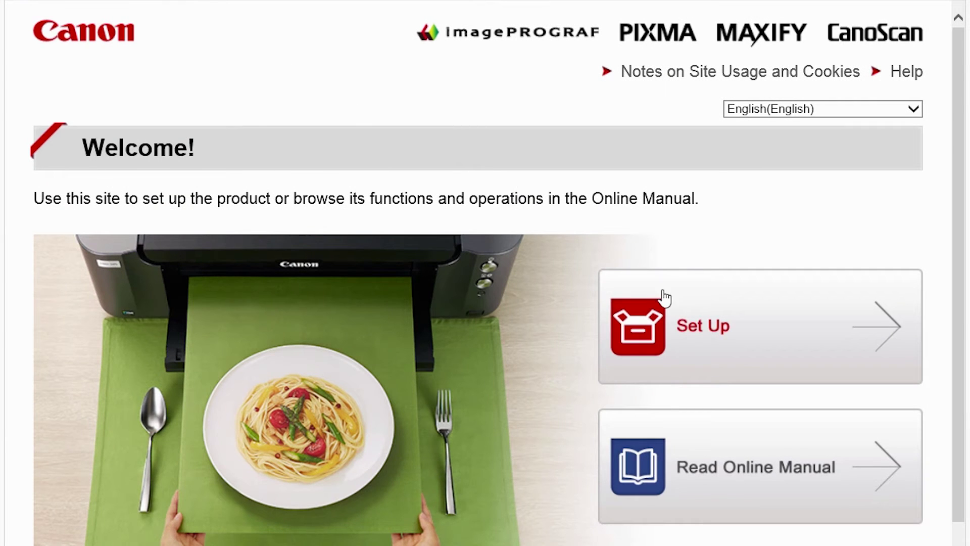
On Canon IJ Setup, choose U.S.A., MX472 and Windows PC, then download the setup software
{"action": "left_click", "coordinate": [694, 314]}
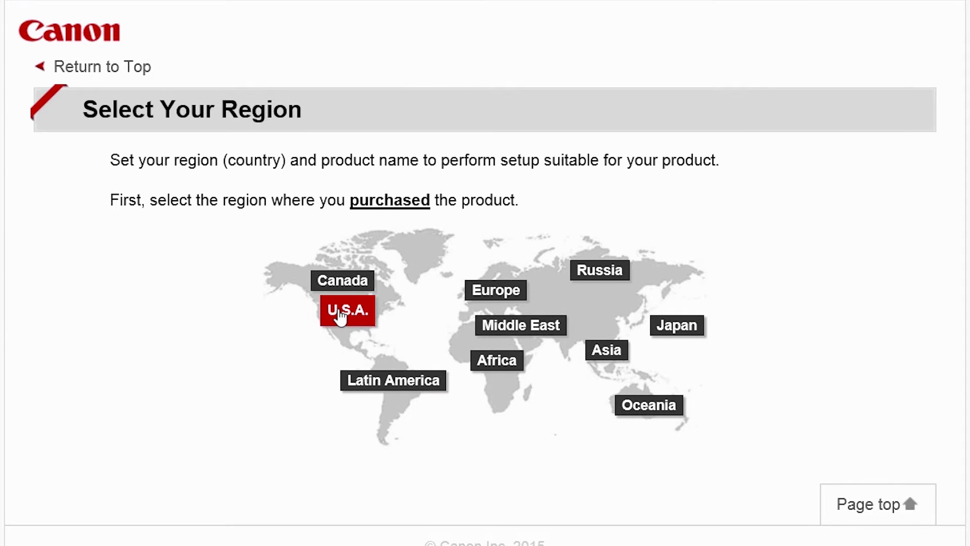
{"action": "left_click", "coordinate": [341, 317]}
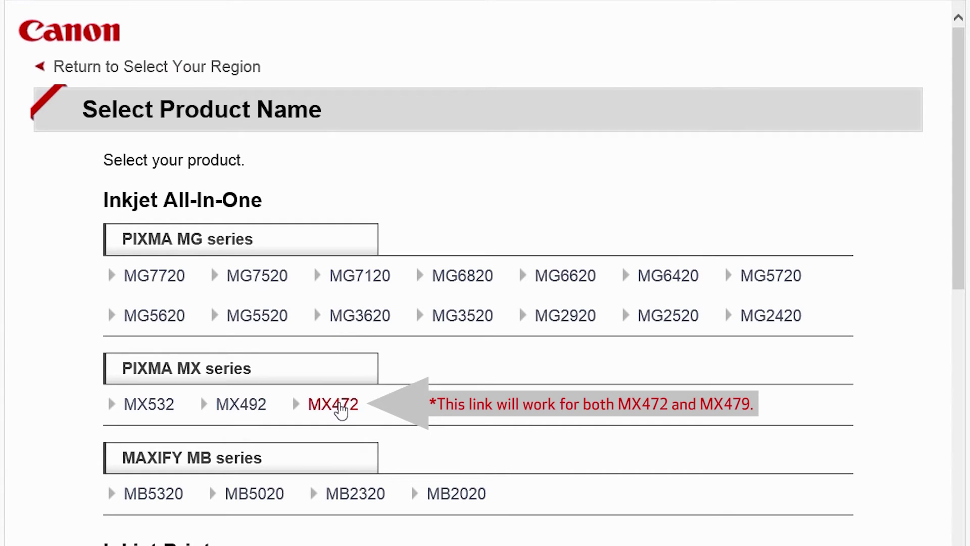
{"action": "left_click", "coordinate": [341, 410]}
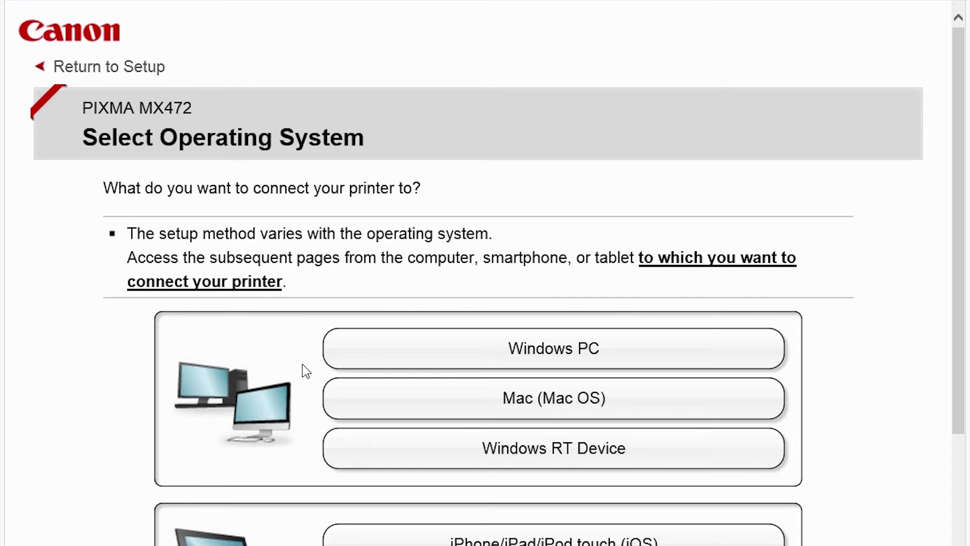
{"action": "left_click", "coordinate": [509, 352]}
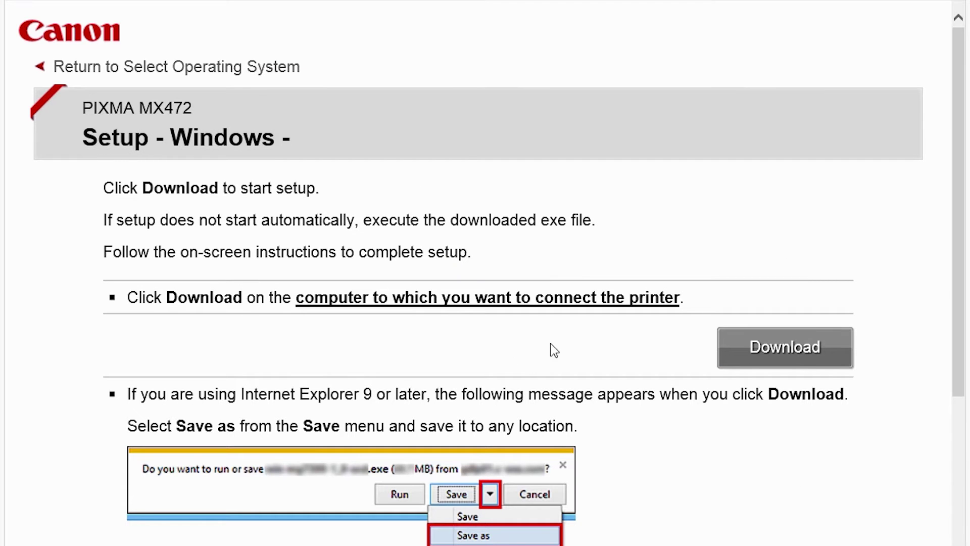
{"action": "left_click", "coordinate": [743, 360]}
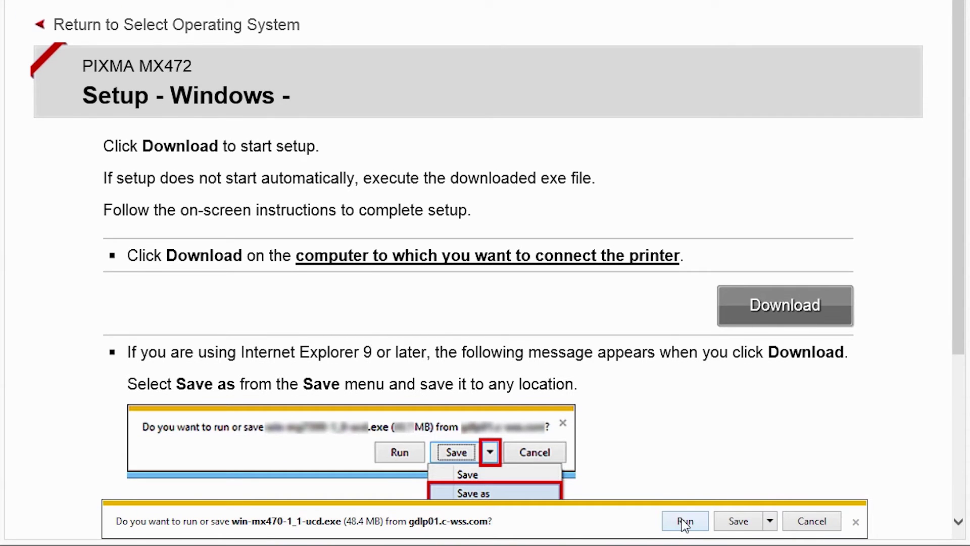
Run the downloaded PIXMA MX472 setup file
{"action": "left_click", "coordinate": [685, 519]}
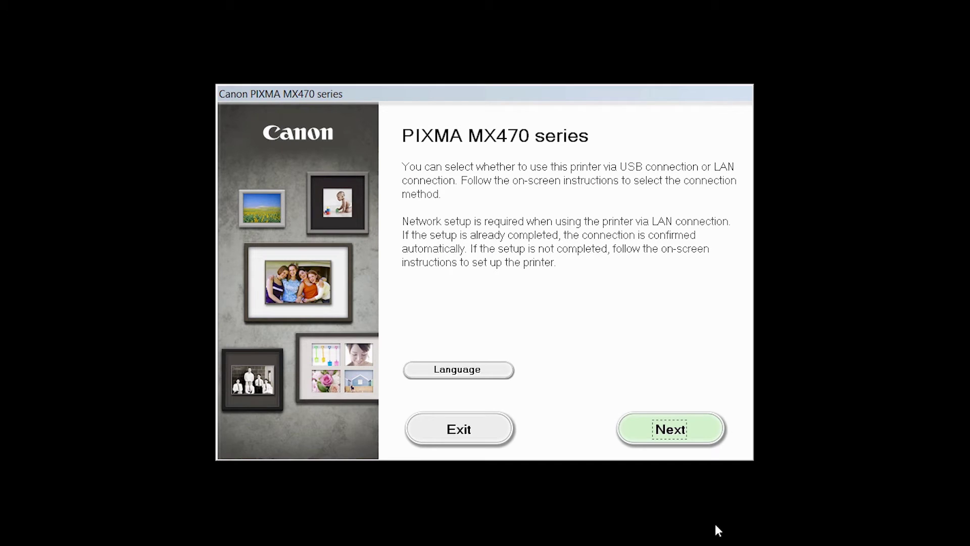
Choose Wireless Connection and connect the printer to the network
{"action": "left_click", "coordinate": [681, 440]}
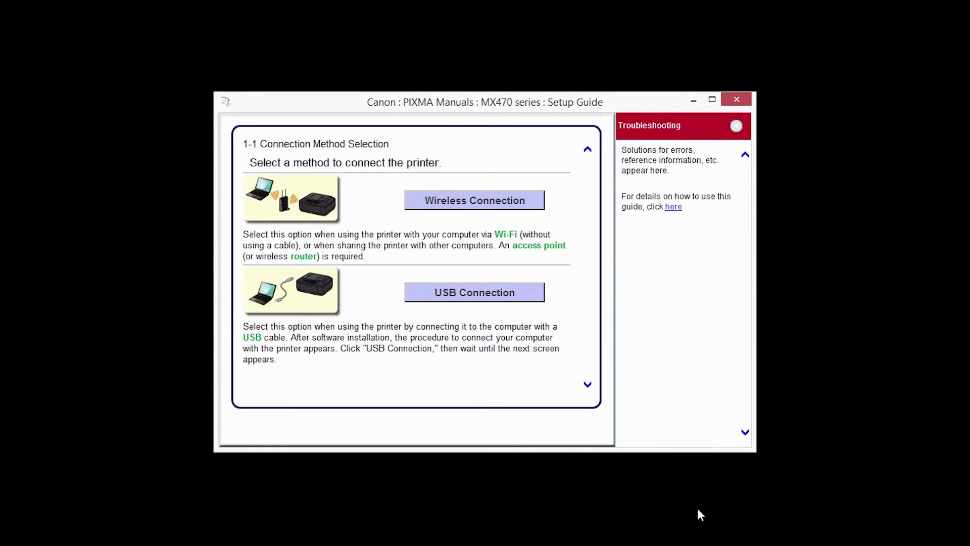
{"action": "left_click", "coordinate": [522, 200]}
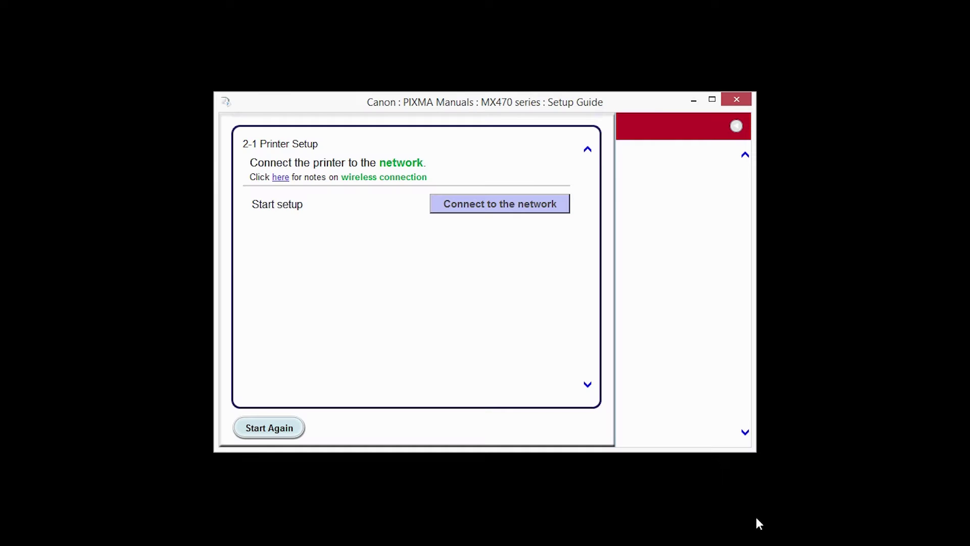
{"action": "left_click", "coordinate": [531, 210]}
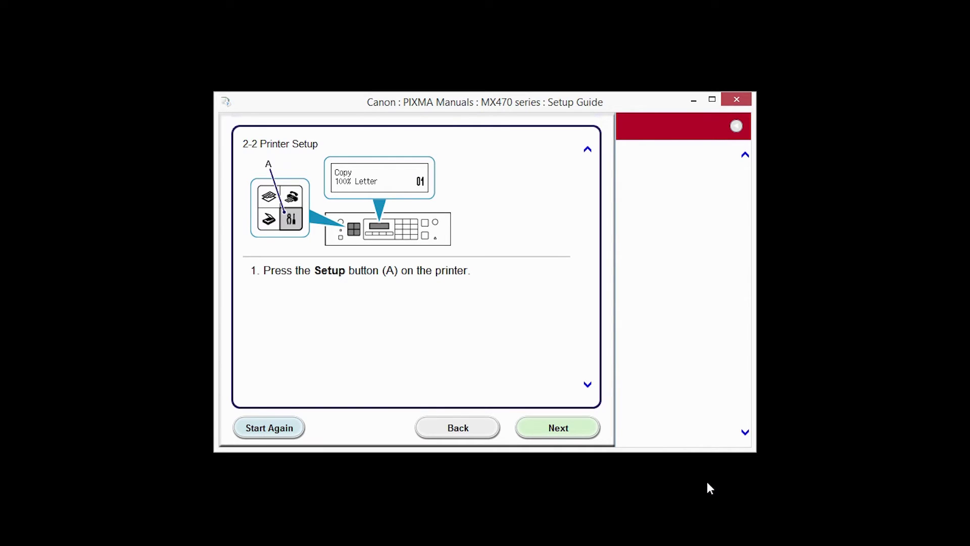
Go past the setup instructions and choose Other Methods, then Other setup
{"action": "left_click", "coordinate": [584, 433]}
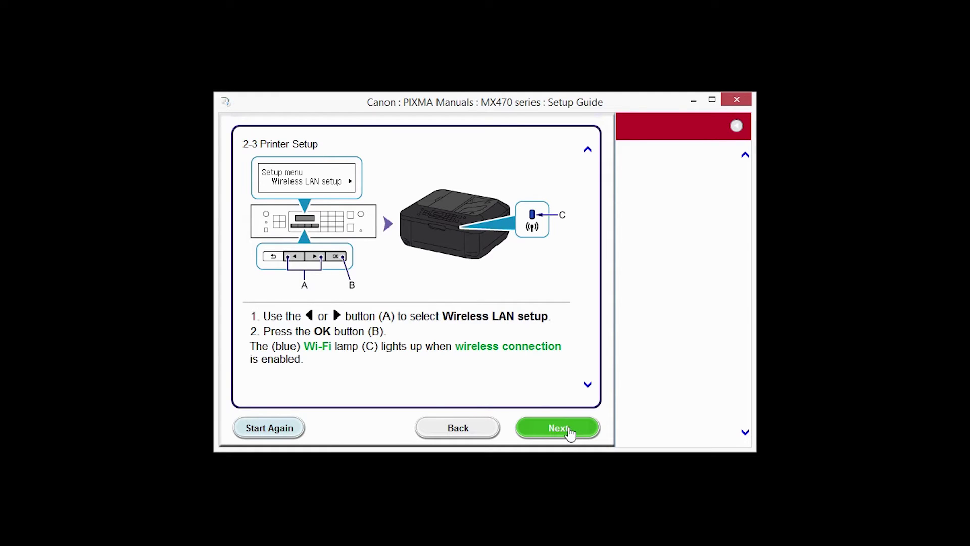
{"action": "left_click", "coordinate": [571, 433]}
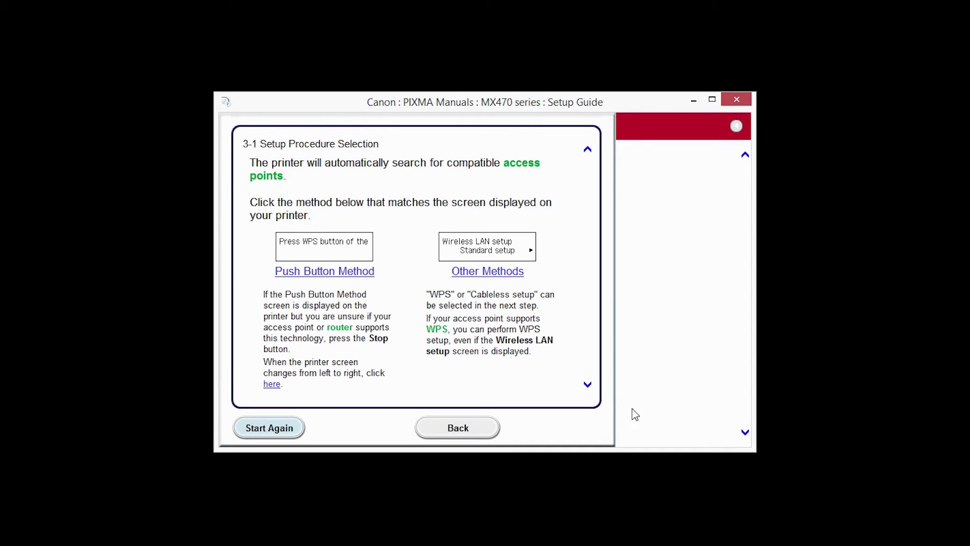
{"action": "left_click", "coordinate": [516, 271]}
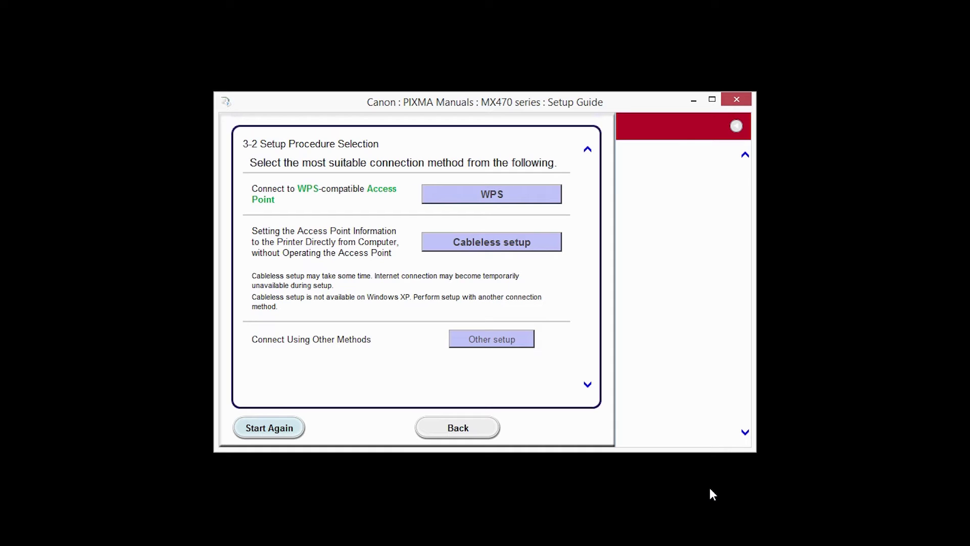
{"action": "left_click", "coordinate": [526, 345]}
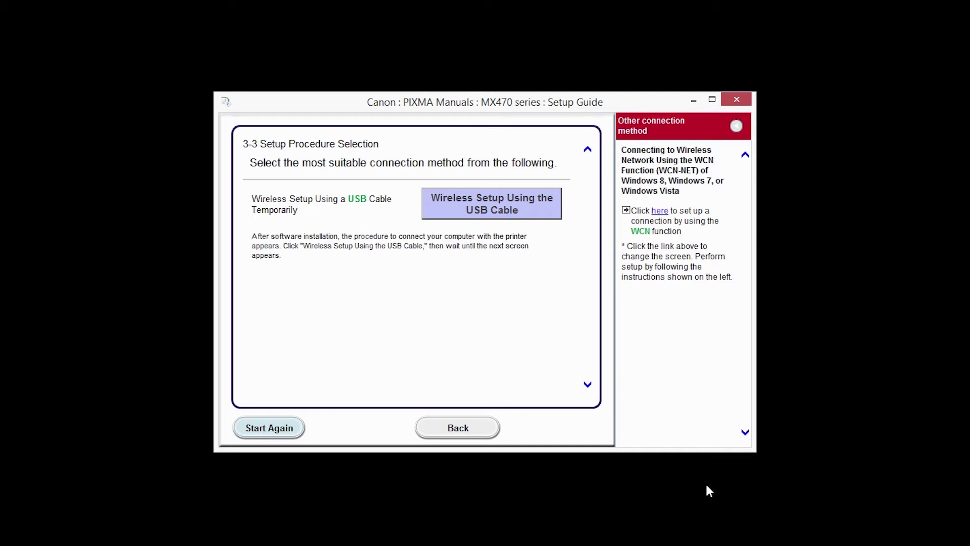
Choose wireless setup via temporary USB cable, keep the default software list, and accept the license
{"action": "left_click", "coordinate": [537, 217]}
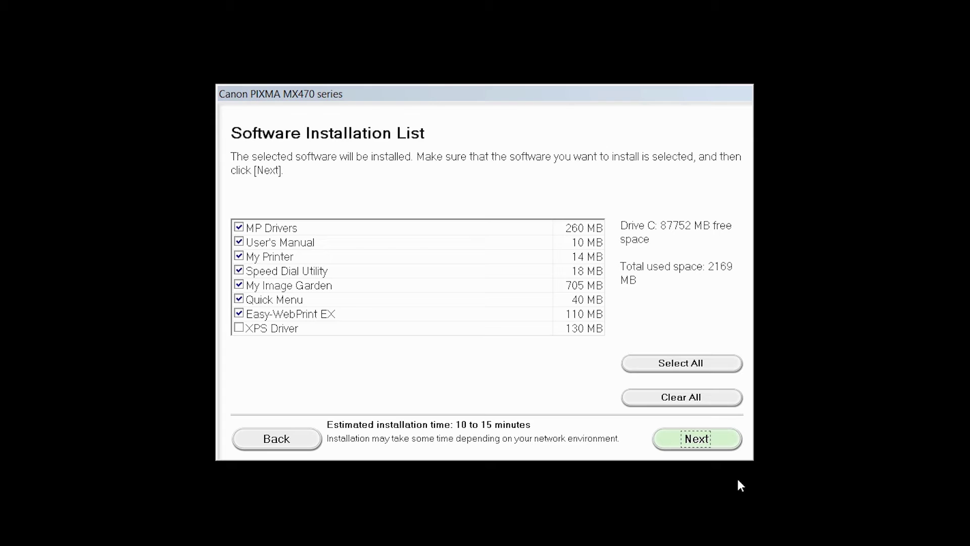
{"action": "left_click", "coordinate": [719, 454]}
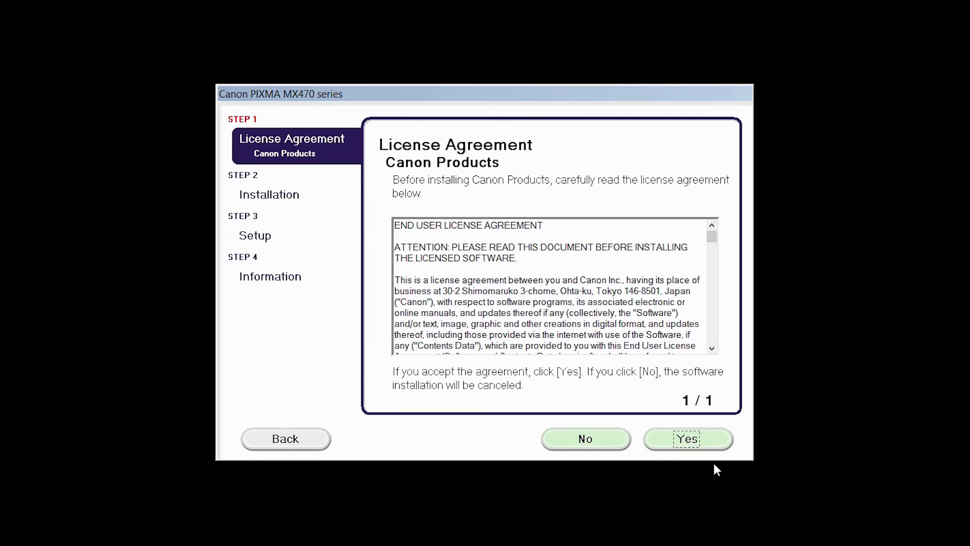
{"action": "left_click", "coordinate": [701, 445]}
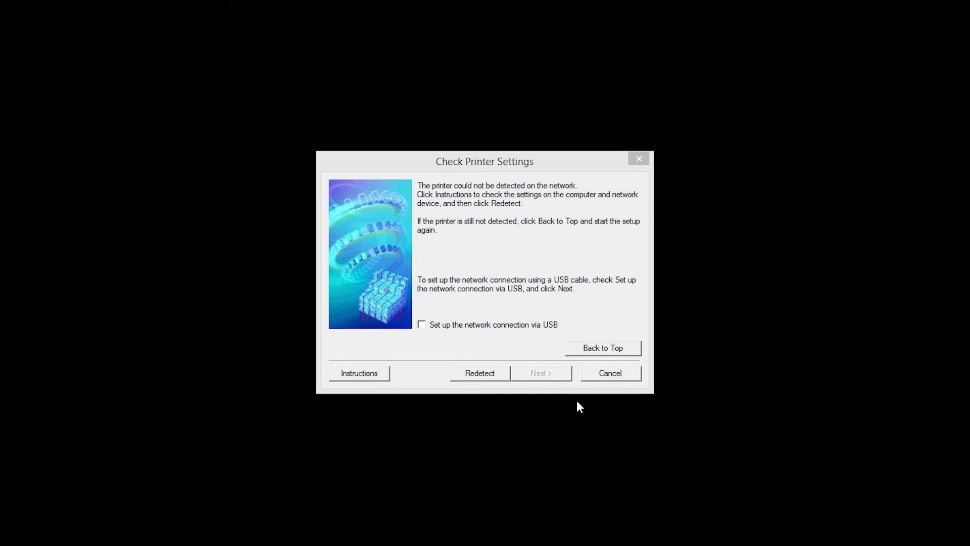
Tick 'Set up the network connection via USB' and continue to the USB connection step
{"action": "left_click", "coordinate": [422, 325]}
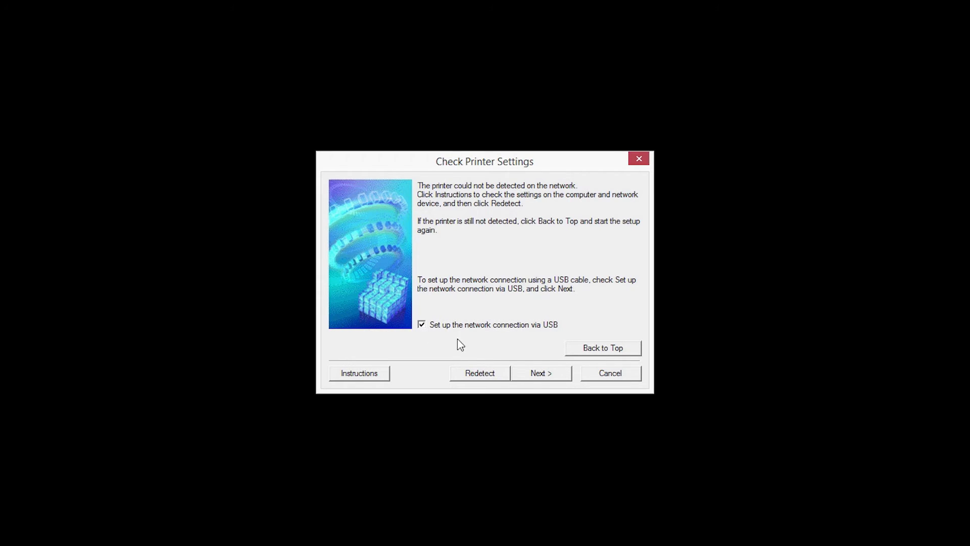
{"action": "left_click", "coordinate": [539, 374]}
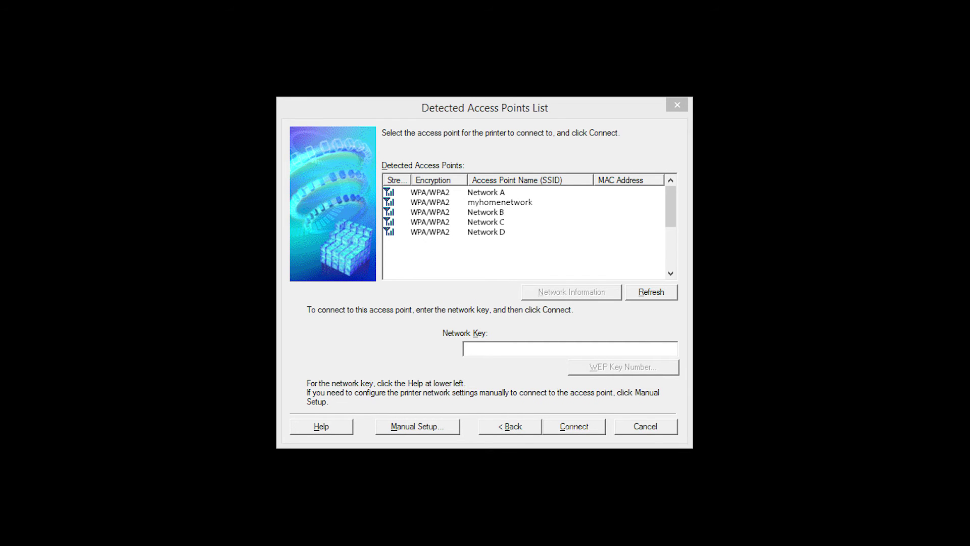
Select the myhomenetwork access point and connect the printer to it
{"action": "key", "text": "Down"}
{"action": "key", "text": "Down"}
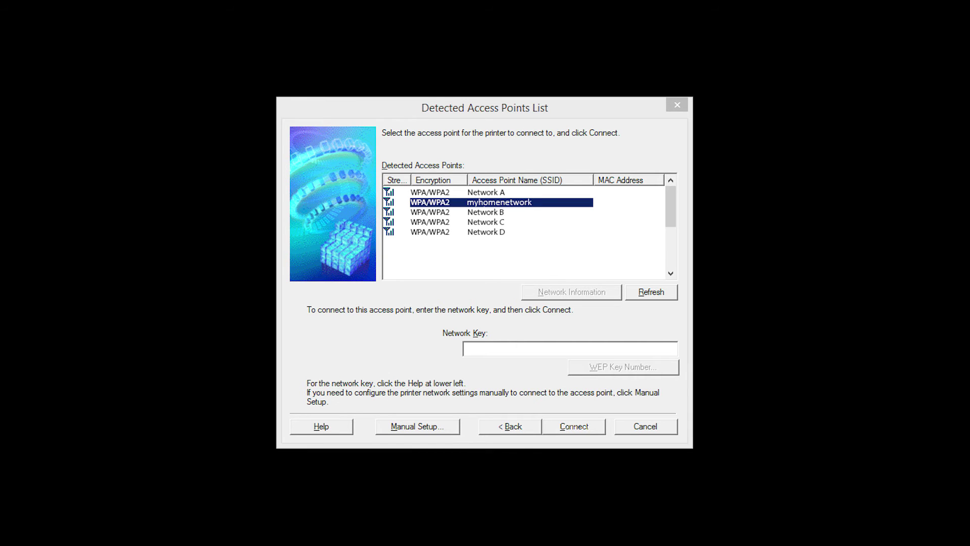
{"action": "type", "text": "53AbCd"}
{"action": "type", "text": "Ef"}
{"action": "left_click", "coordinate": [574, 426]}
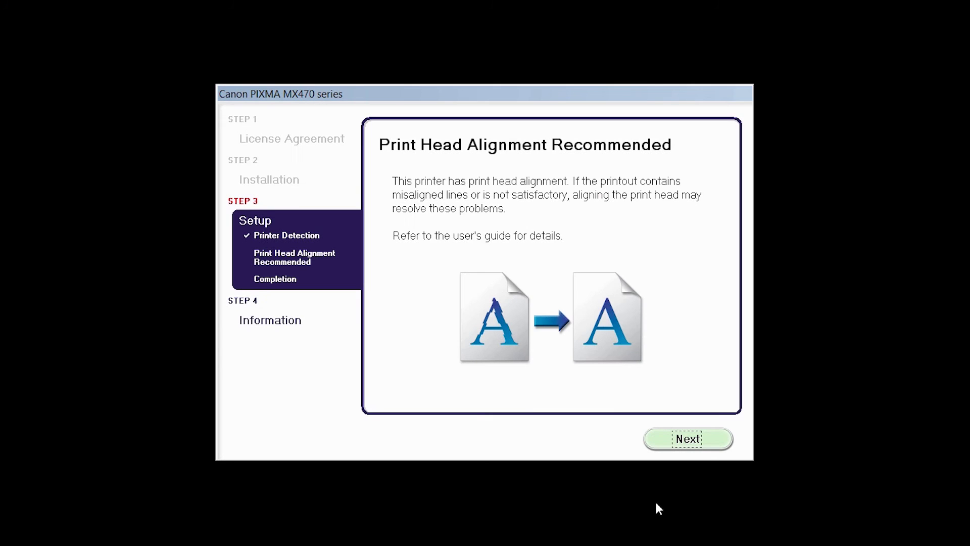
Continue past Print Head Alignment Recommended, Setup Complete and User Registration
{"action": "left_click", "coordinate": [683, 447]}
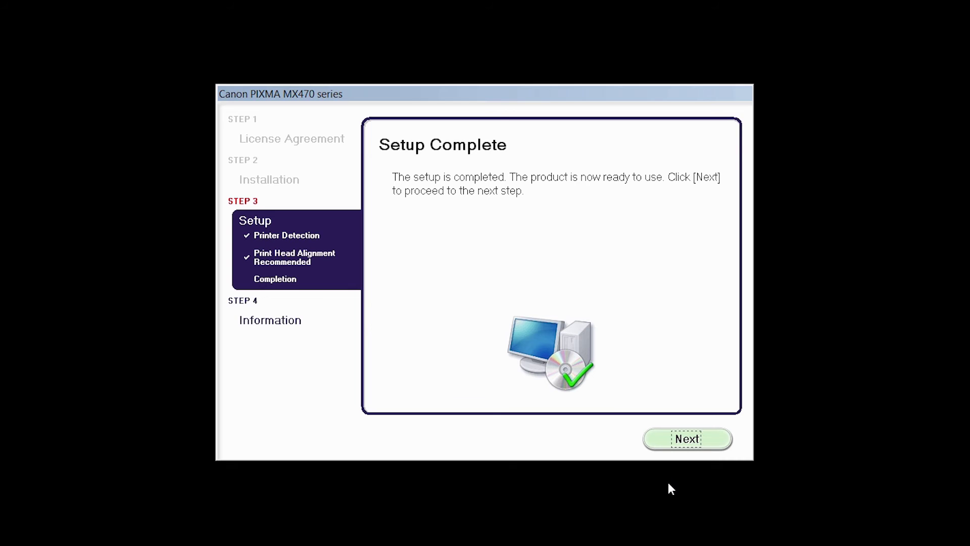
{"action": "left_click", "coordinate": [685, 449]}
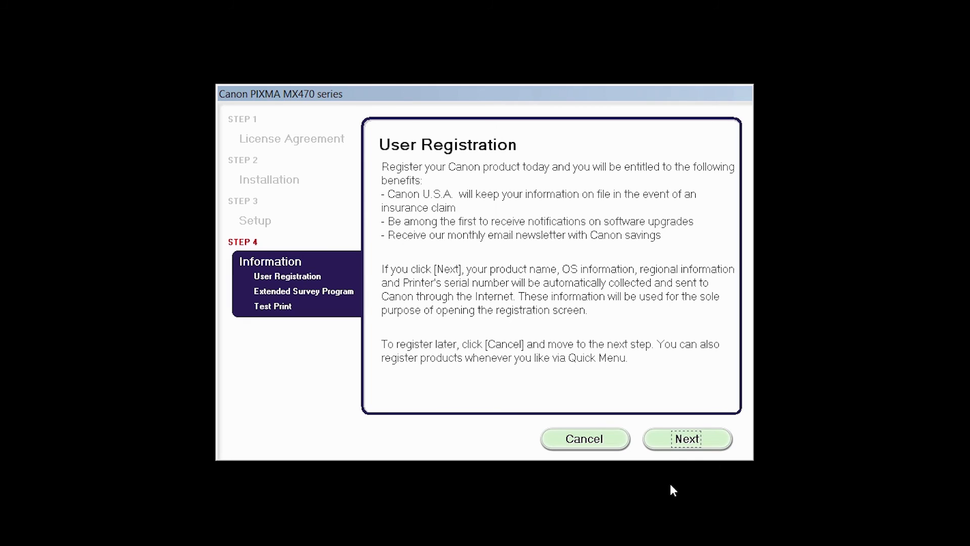
{"action": "left_click", "coordinate": [687, 447]}
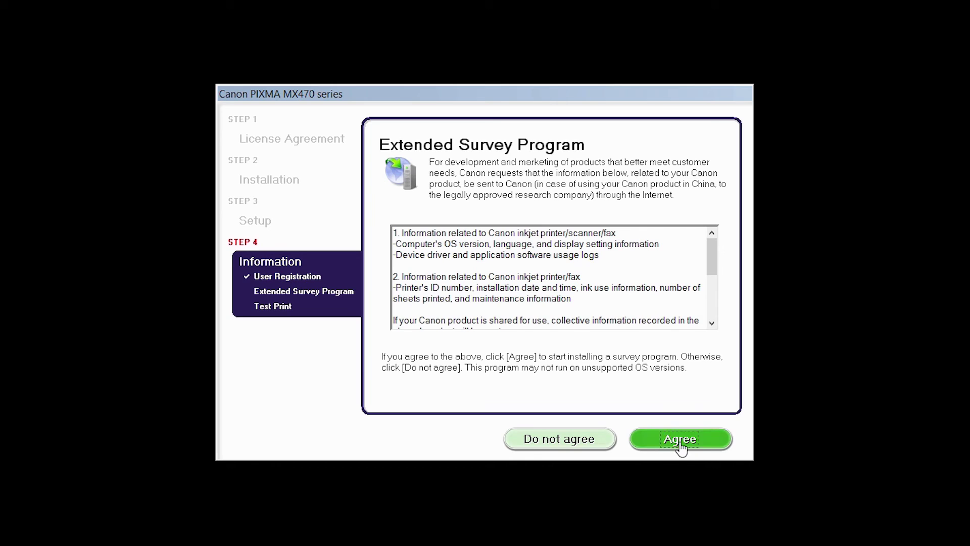
Agree to the Extended Survey Program, run a test print, and finish the installation
{"action": "left_click", "coordinate": [689, 448]}
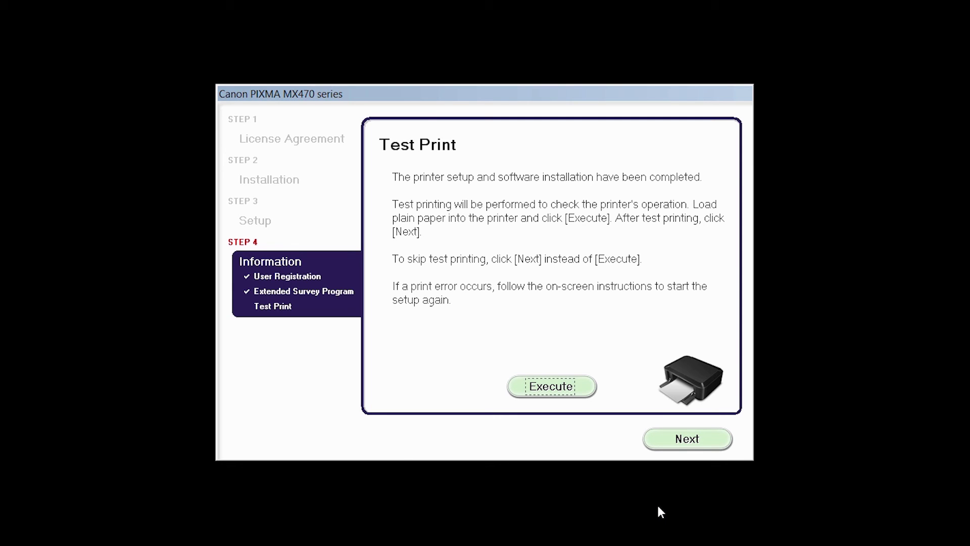
{"action": "left_click", "coordinate": [581, 390]}
{"action": "left_click", "coordinate": [657, 444]}
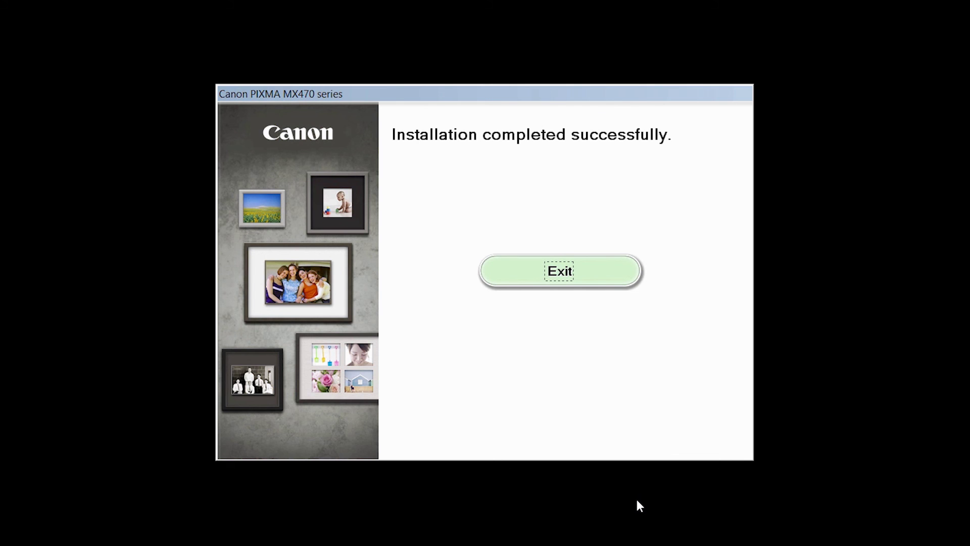